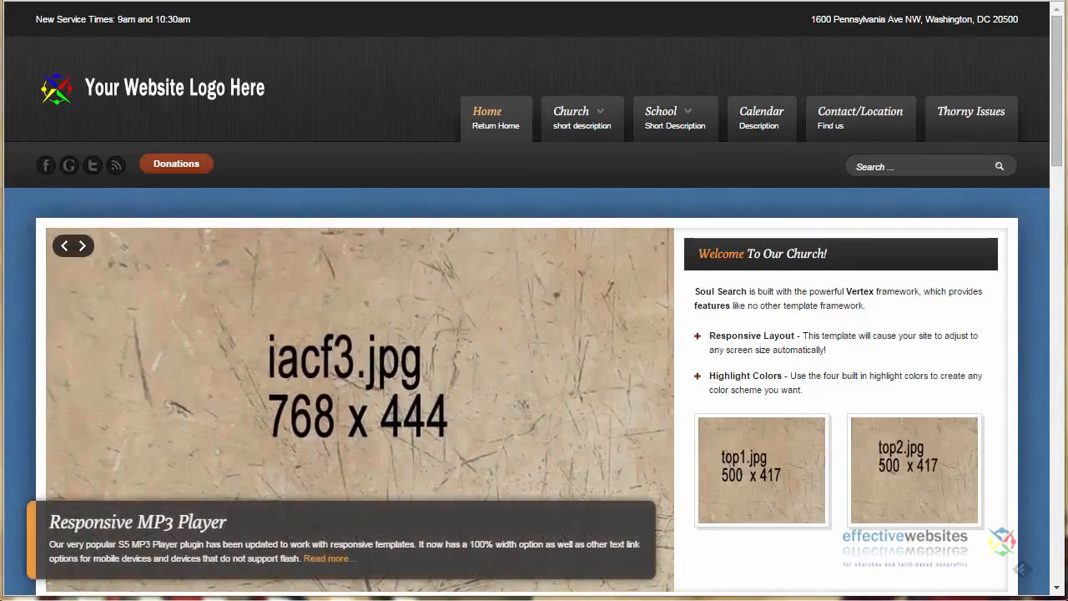
Open the site's module list, filter it to published modules and sort it by position in descending order
scroll(1061, 71, down, 1)
drag(1061, 71, 1062, 213)
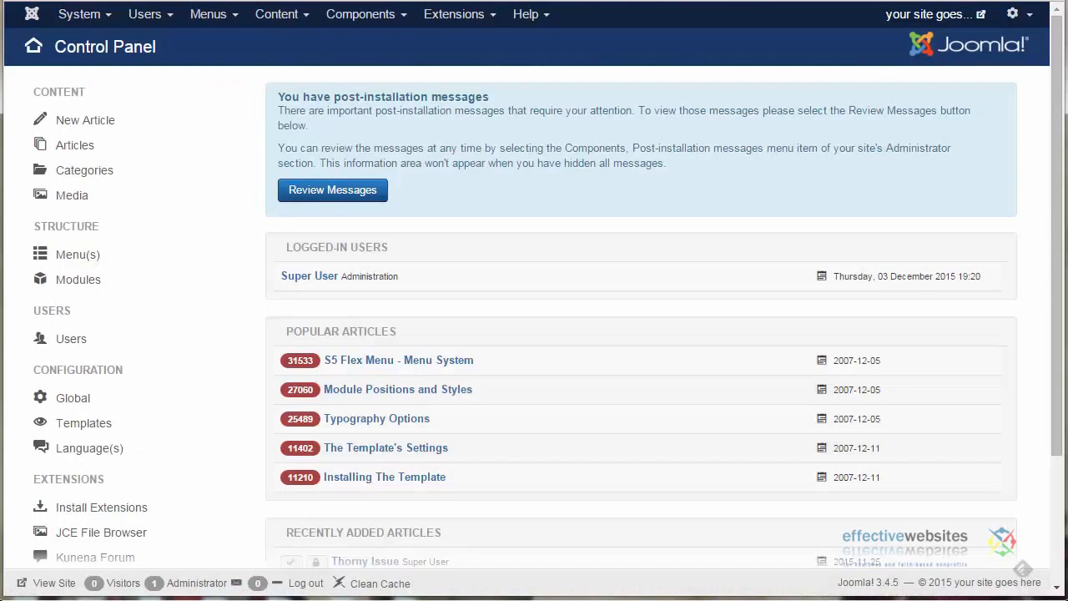
click(450, 15)
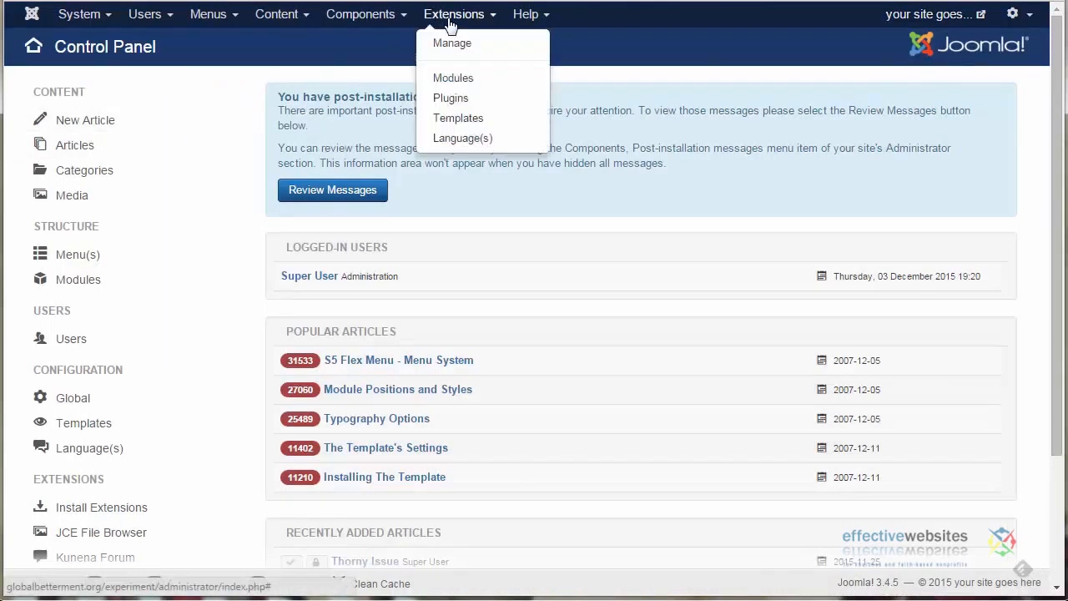
click(451, 81)
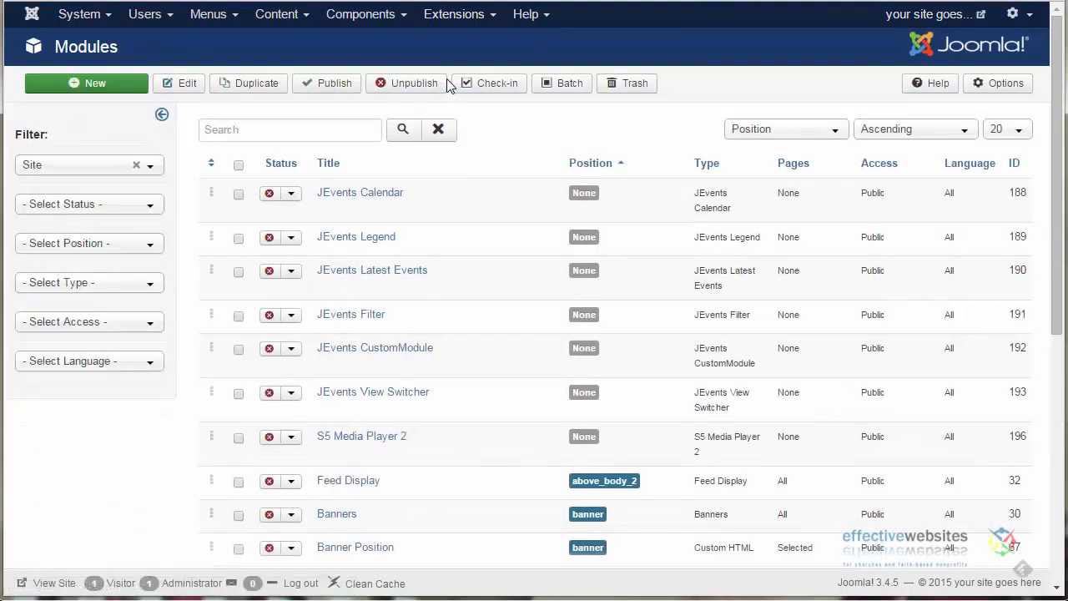
click(152, 211)
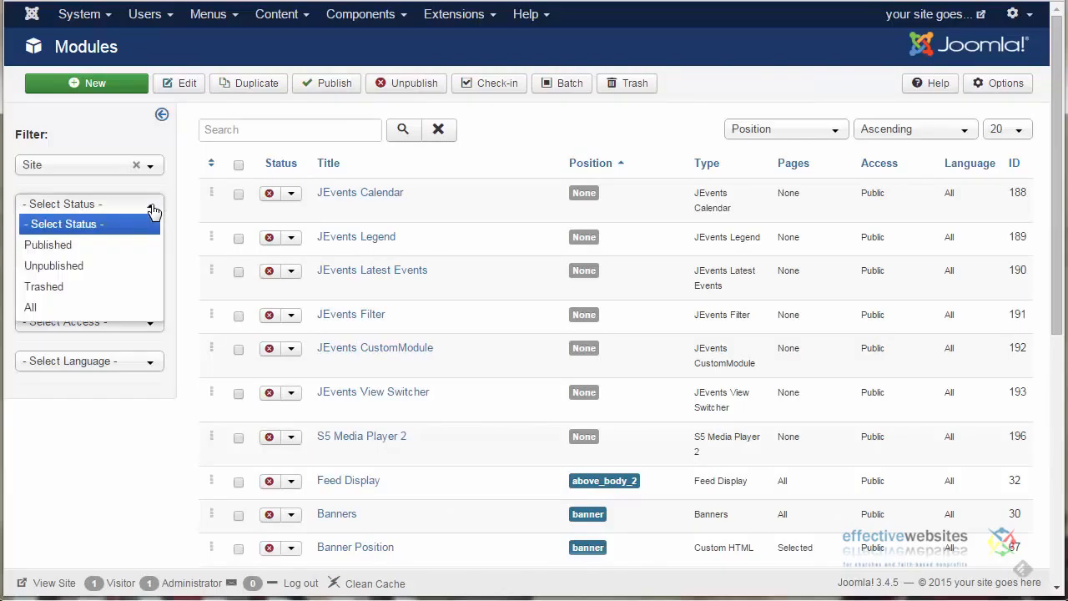
click(86, 246)
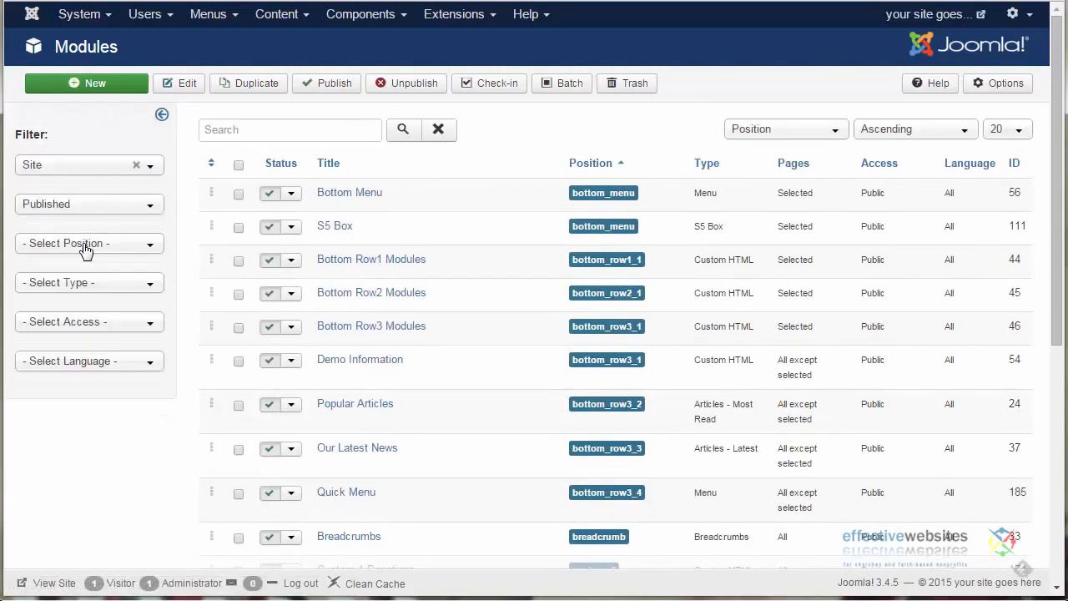
click(584, 164)
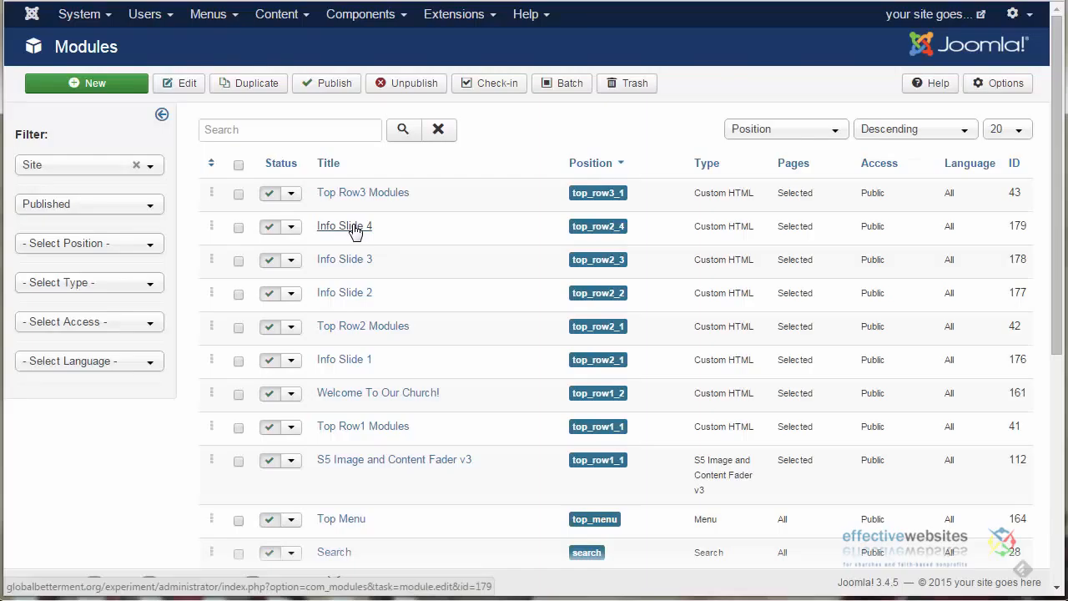
Open the Info Slide 1 module and bring up the Image Manager for its info_slide1.jpg picture
click(348, 367)
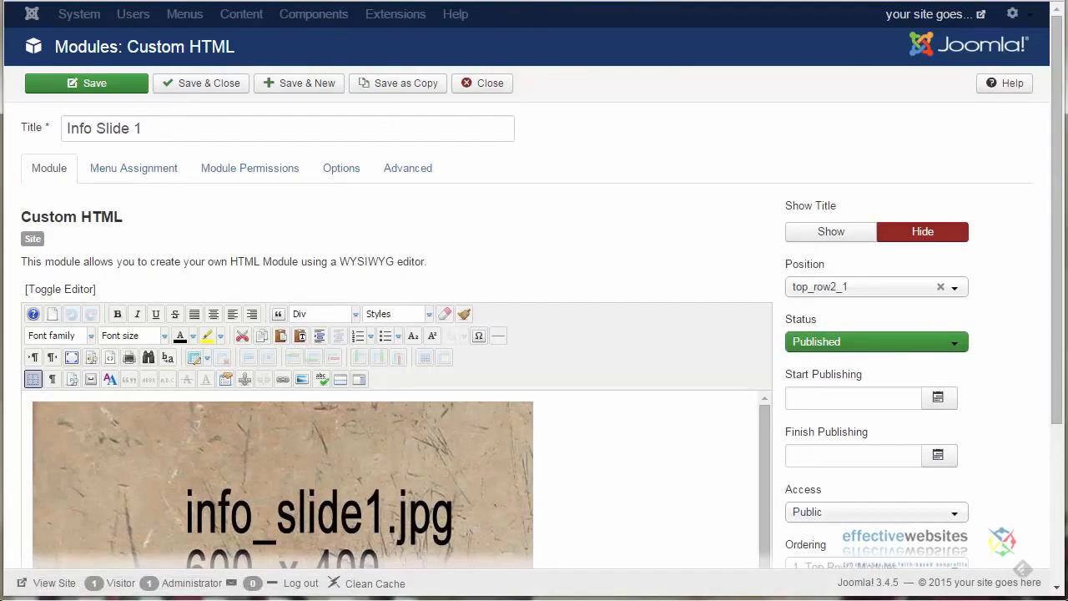
scroll(1049, 285, down, 1)
scroll(1050, 285, down, 3)
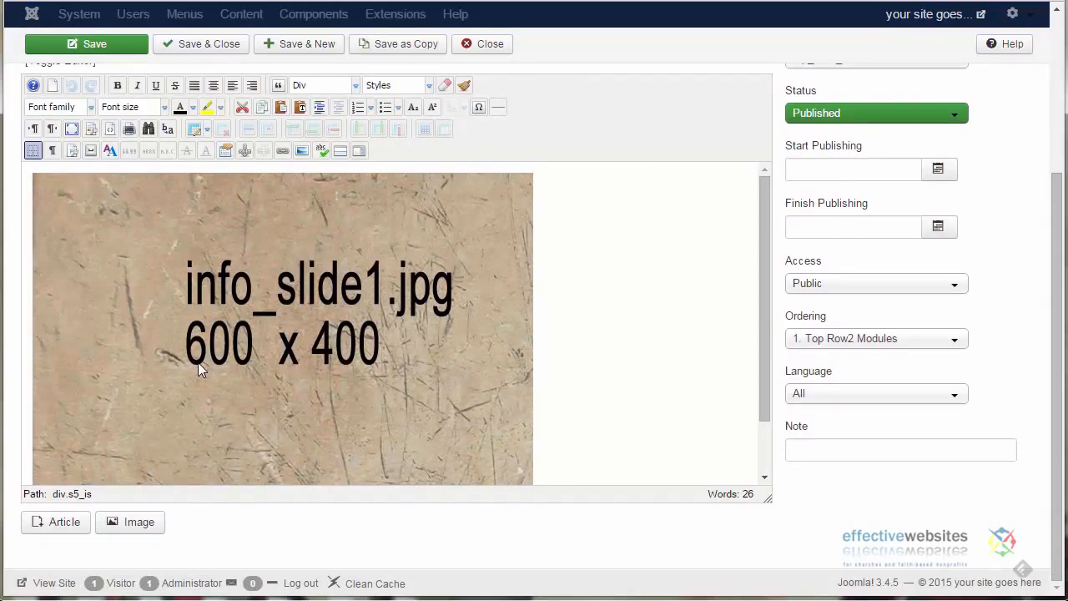
click(198, 362)
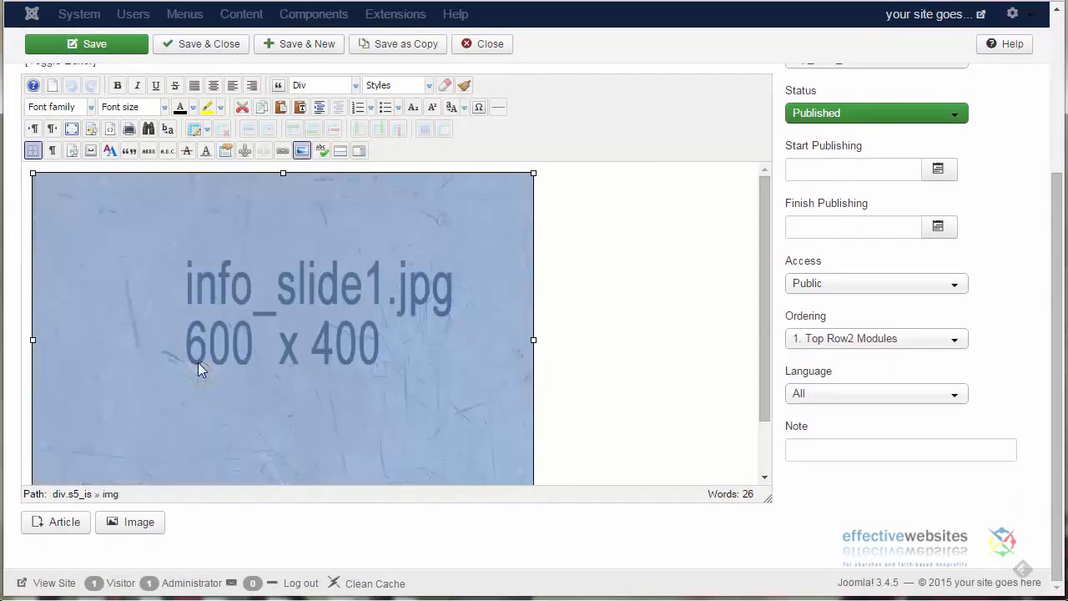
click(302, 152)
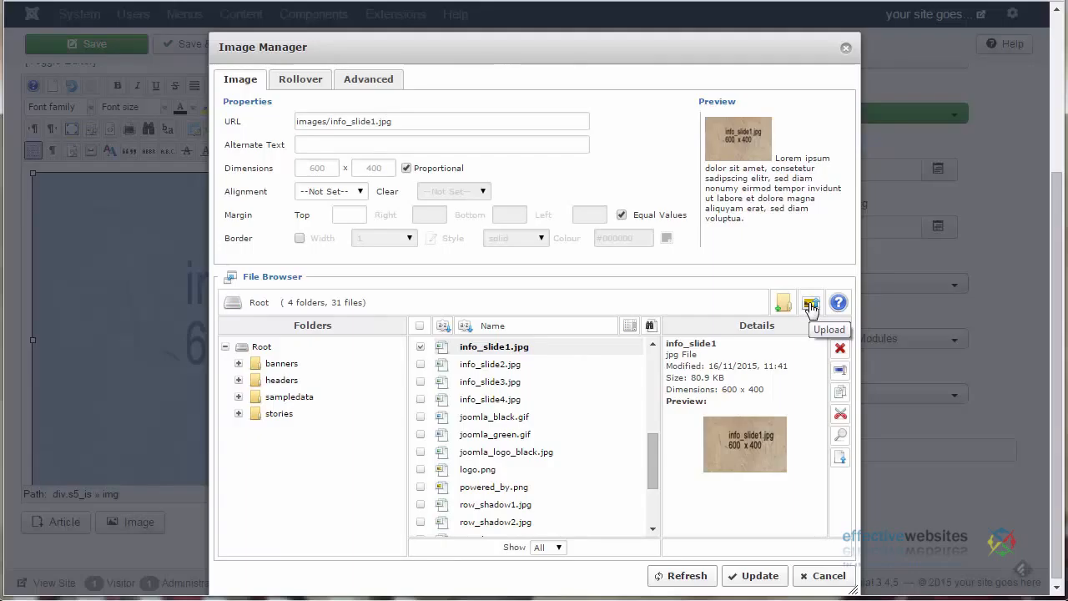
Upload career.jpg, Family.jpg, prayer.jpg and youth.jpg from the Desktop to the root image folder
click(810, 306)
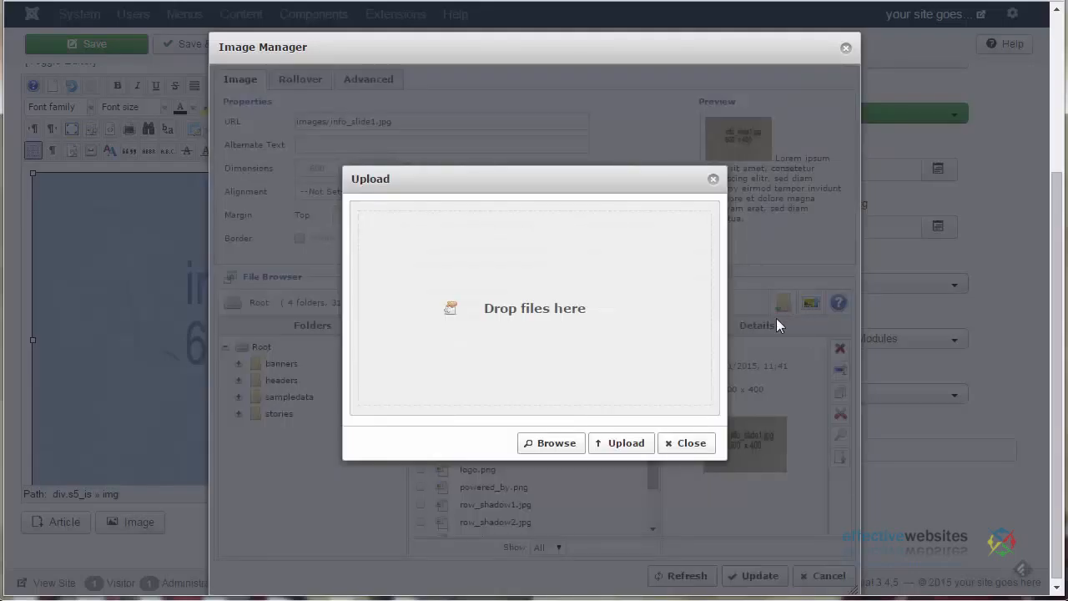
click(550, 446)
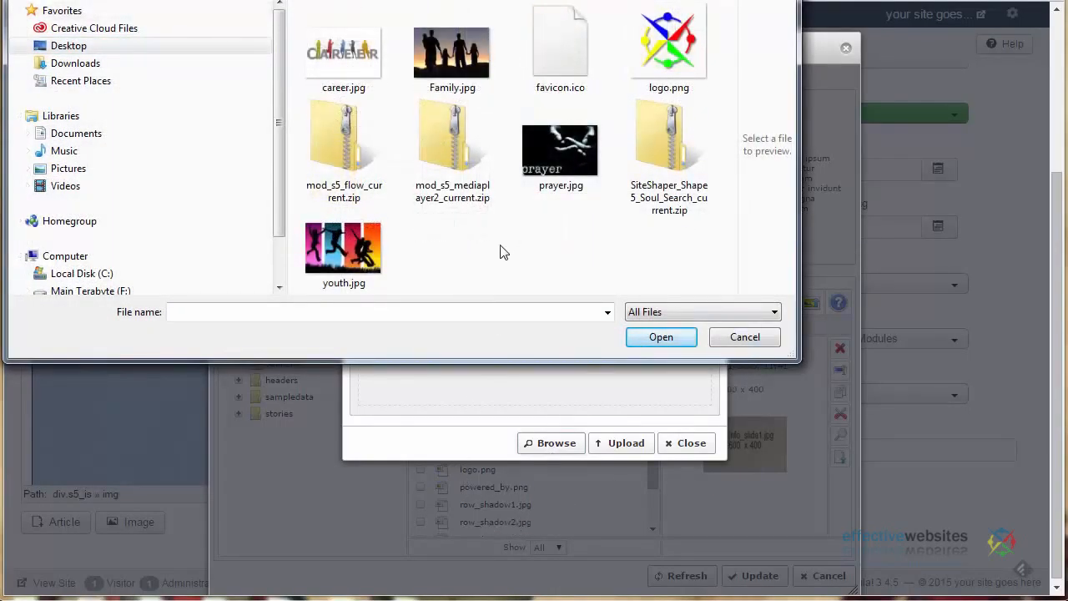
click(345, 67)
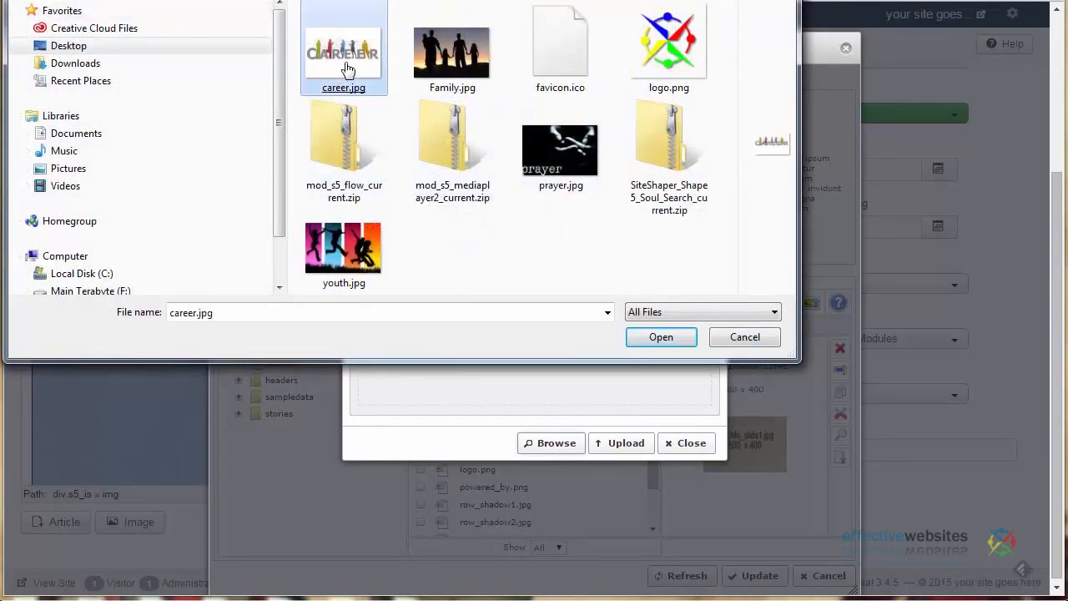
ctrl+click(443, 53)
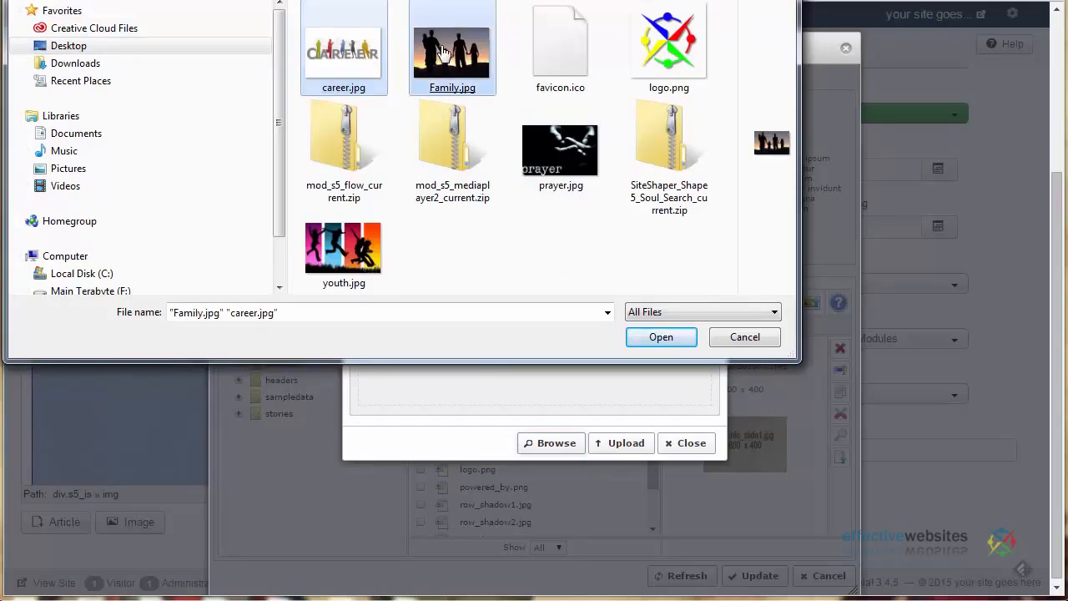
ctrl+click(540, 139)
ctrl+click(355, 265)
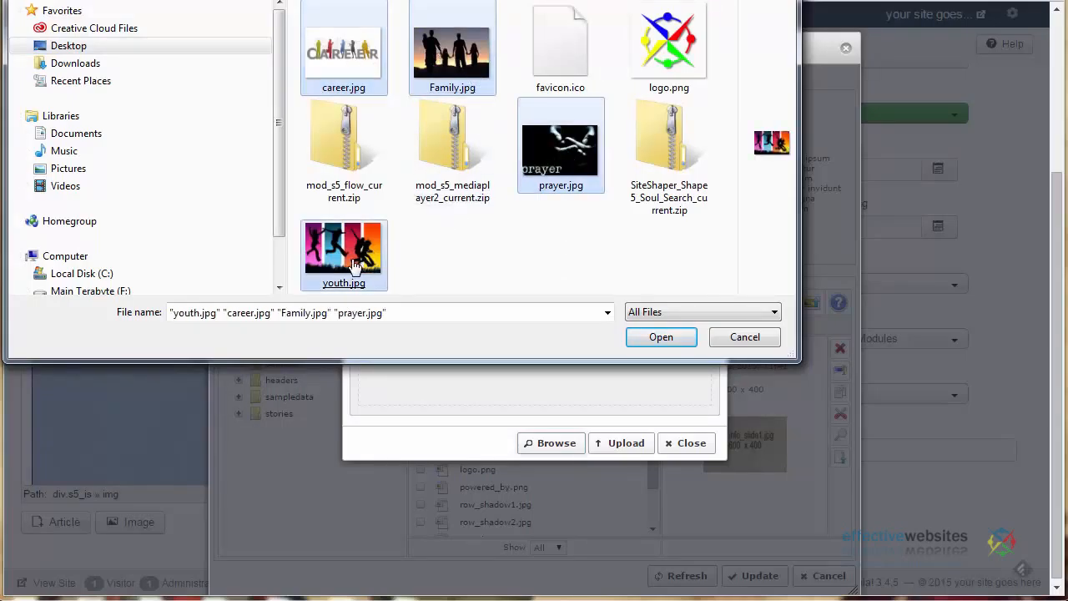
click(652, 336)
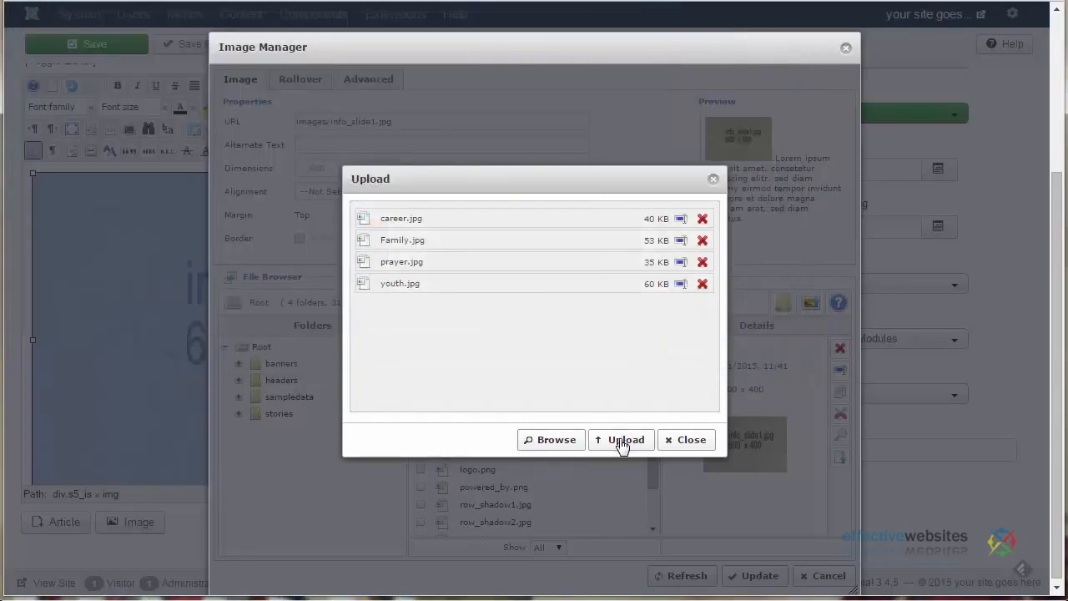
click(622, 442)
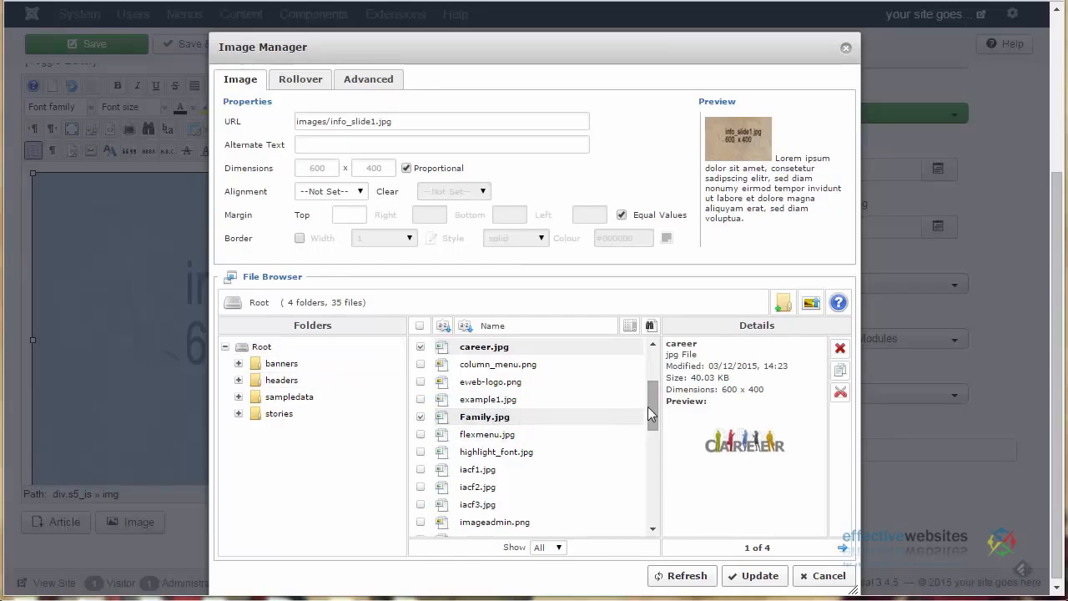
Replace the slide's picture with youth.jpg and save the Info Slide 1 module
drag(650, 412, 649, 523)
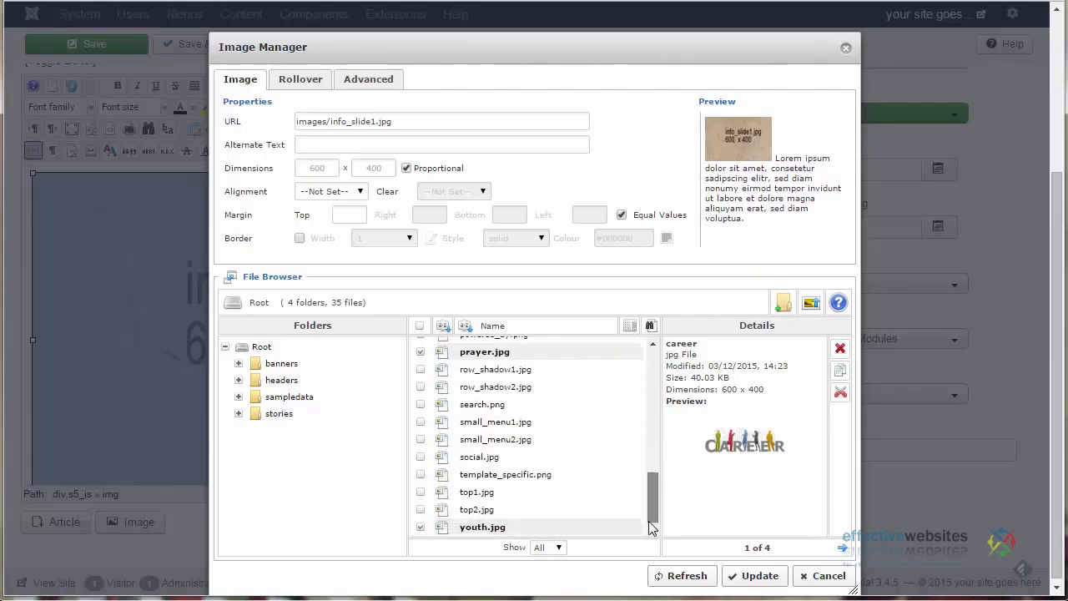
click(465, 531)
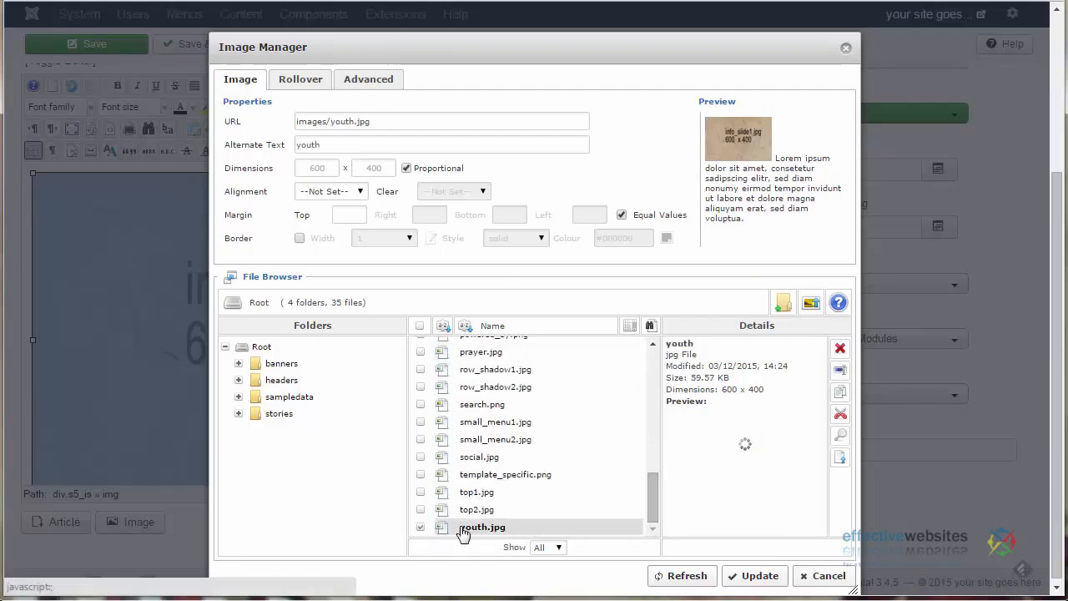
click(753, 576)
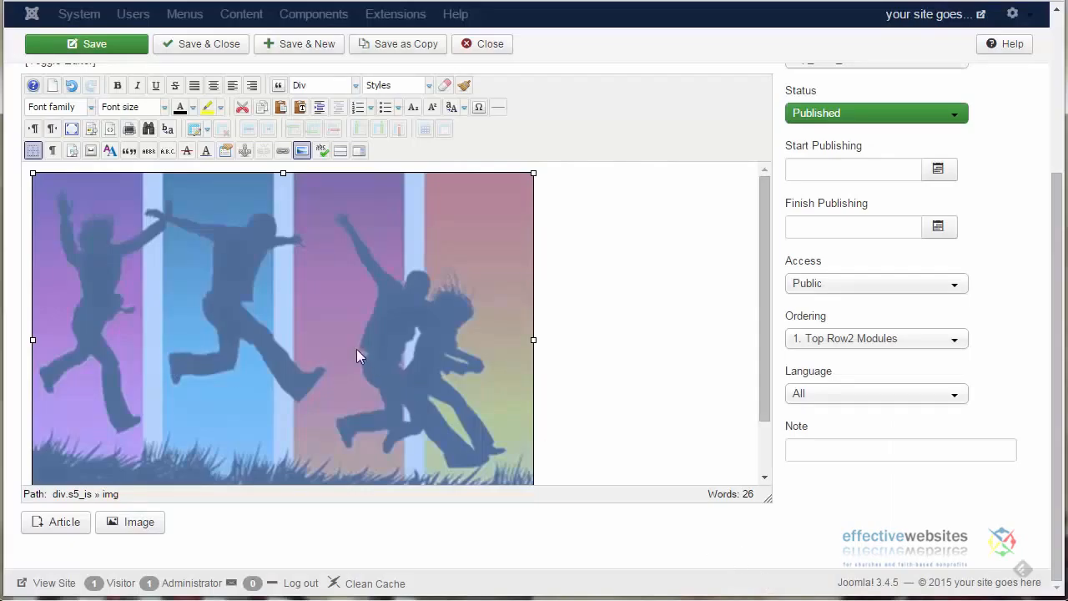
click(582, 323)
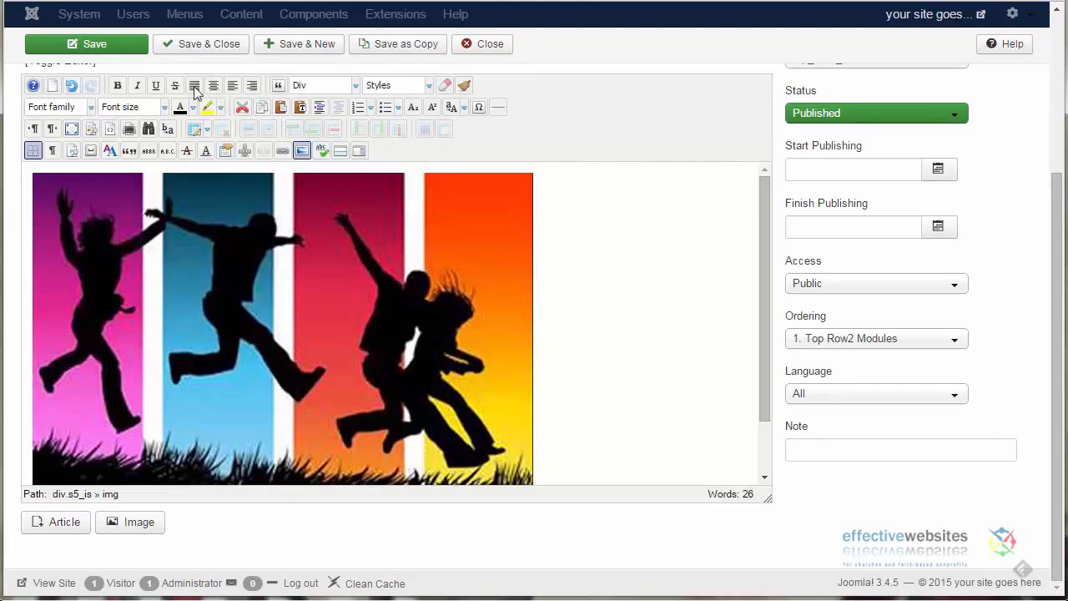
click(96, 48)
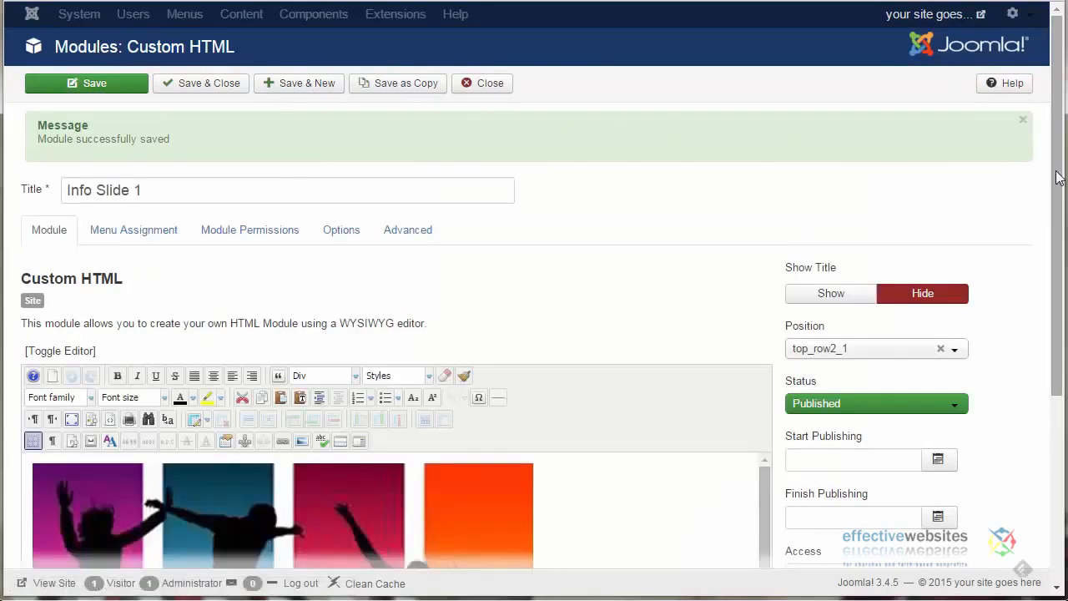
Review the heading, body text and Read more link address in the slide's HTML source, and save and close the module
drag(1057, 195, 1044, 358)
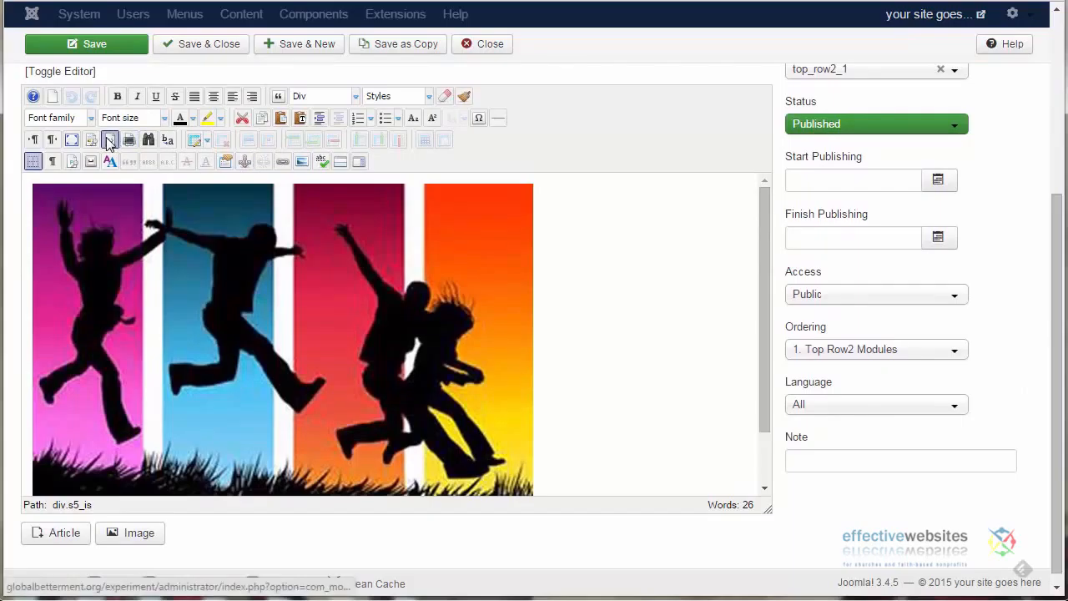
click(107, 140)
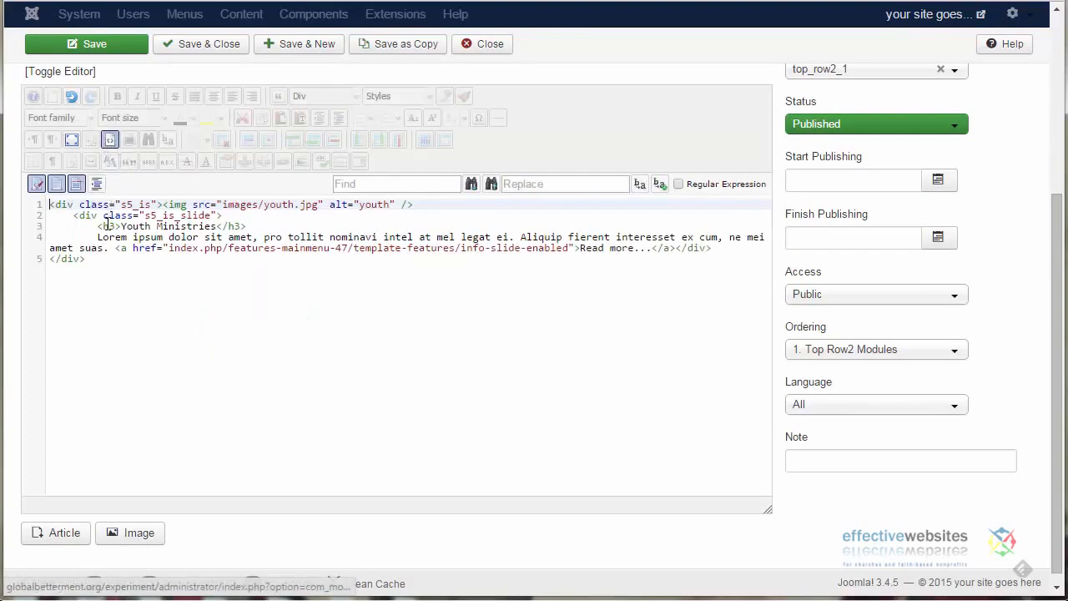
drag(120, 226, 217, 227)
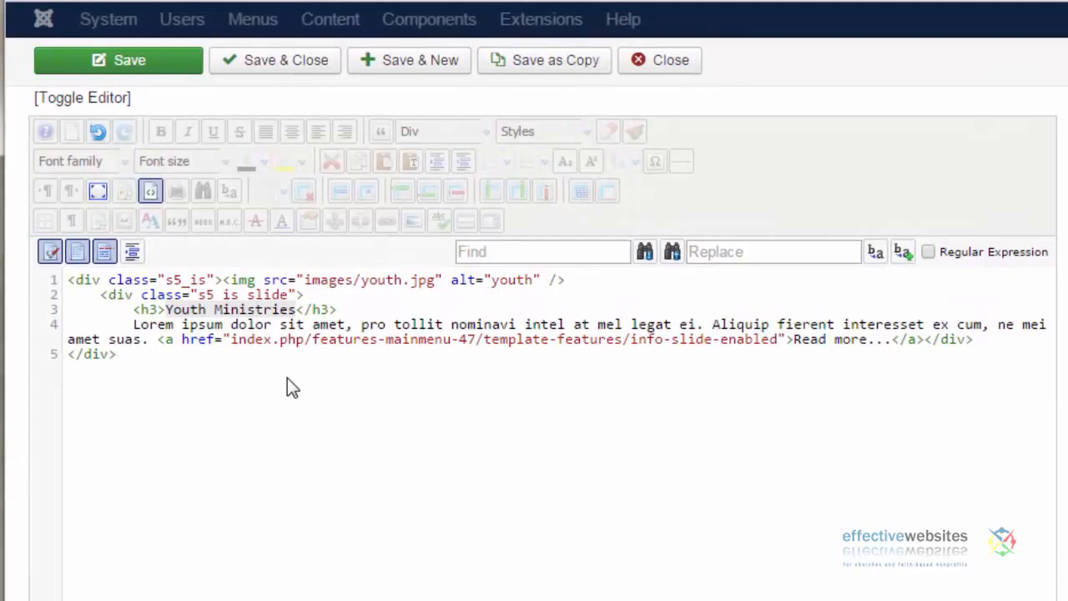
drag(134, 324, 152, 345)
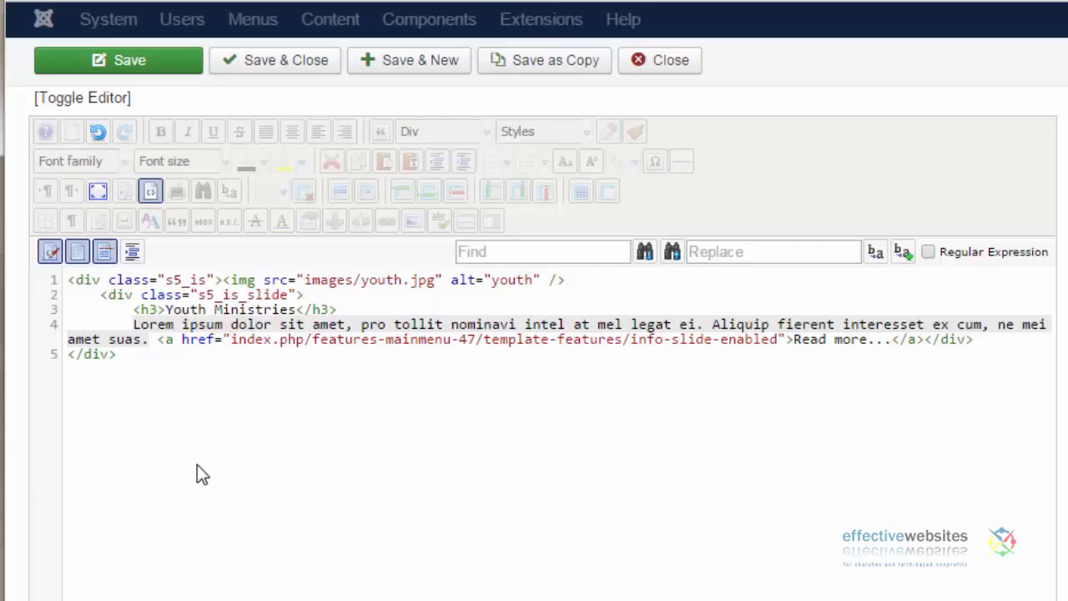
click(233, 339)
drag(236, 339, 778, 340)
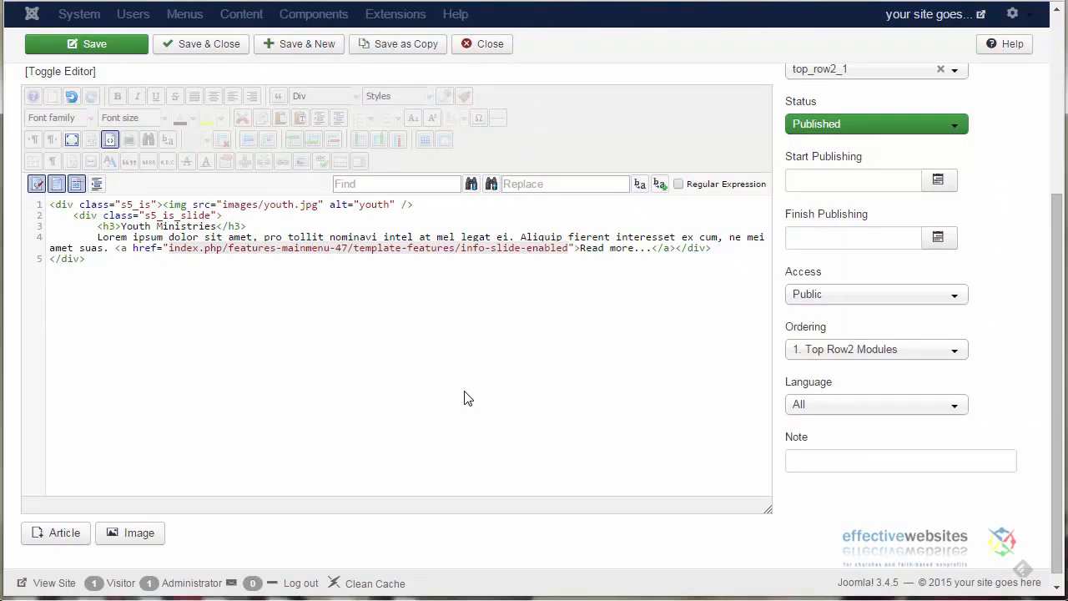
click(191, 48)
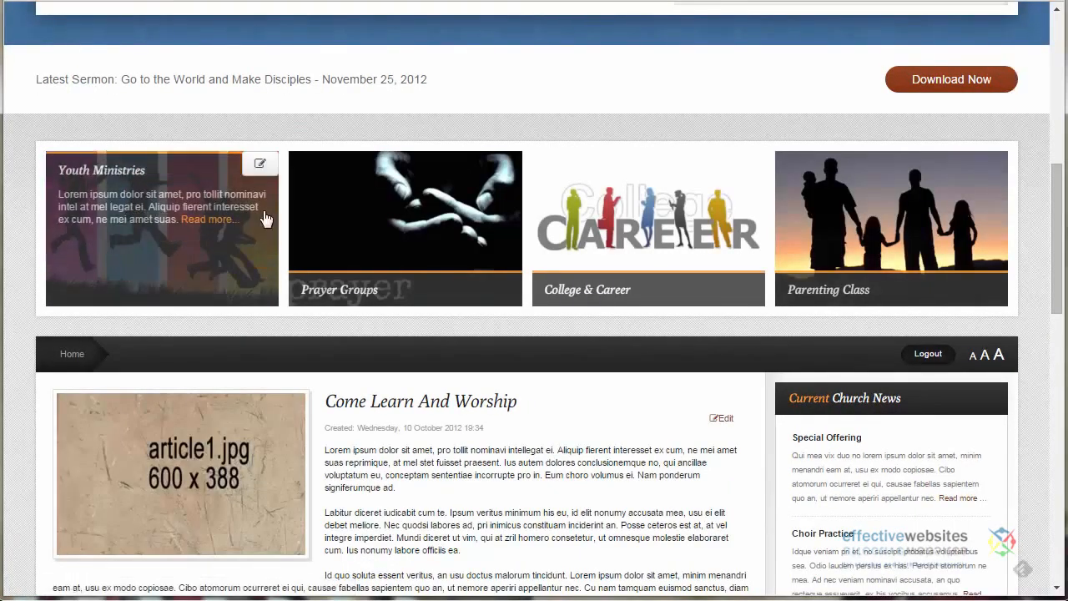
Check the hover captions of the info slides on the website's home page
mouse_move(382, 219)
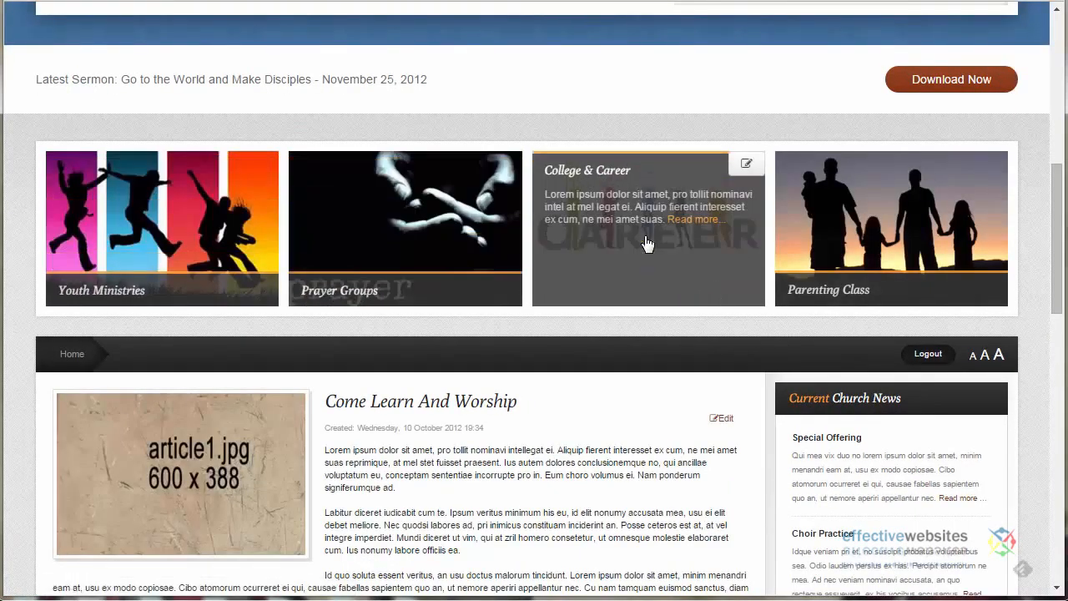
mouse_move(891, 240)
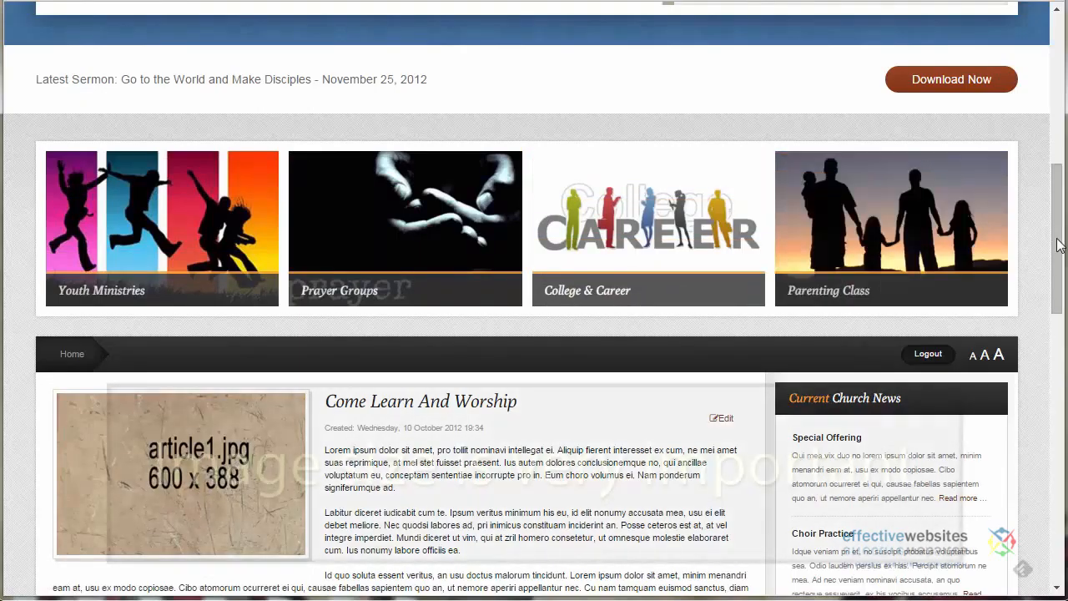
drag(1056, 237, 1055, 182)
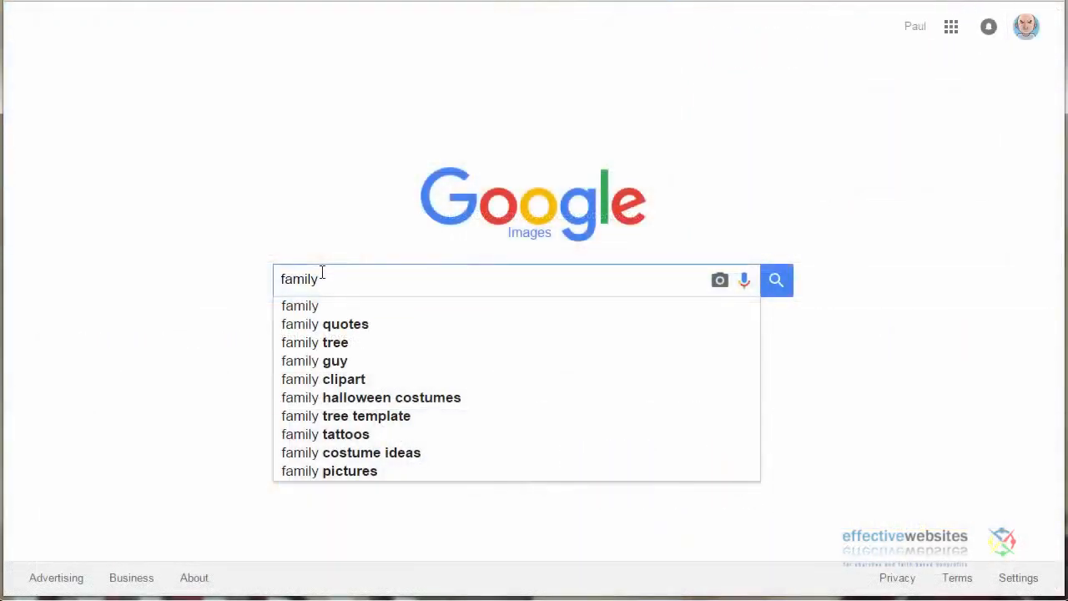
Search Google Images for "family" and open the usage rights filter
key(Return)
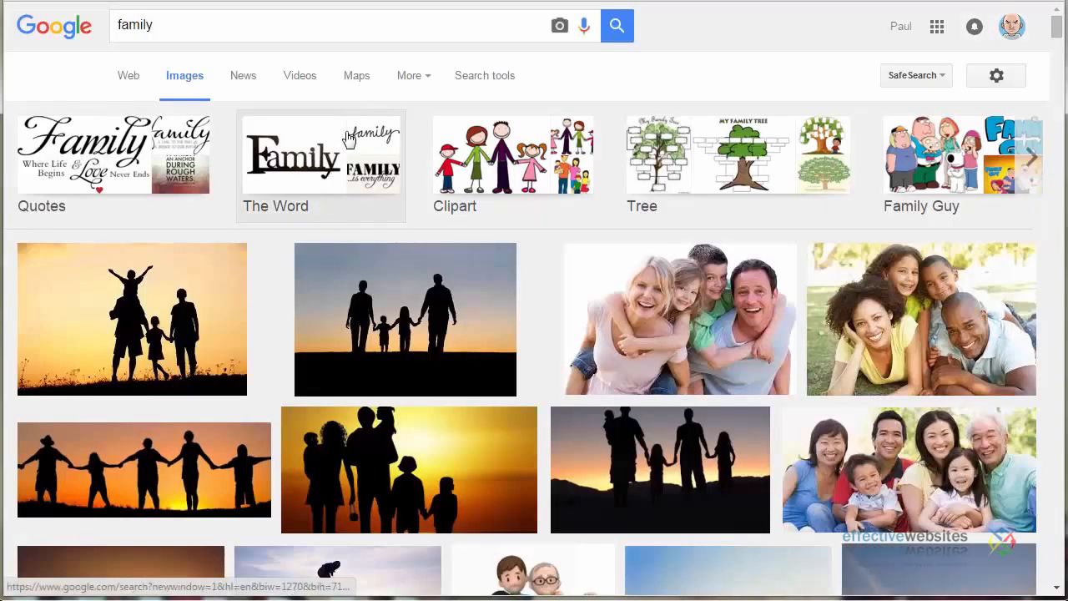
click(489, 83)
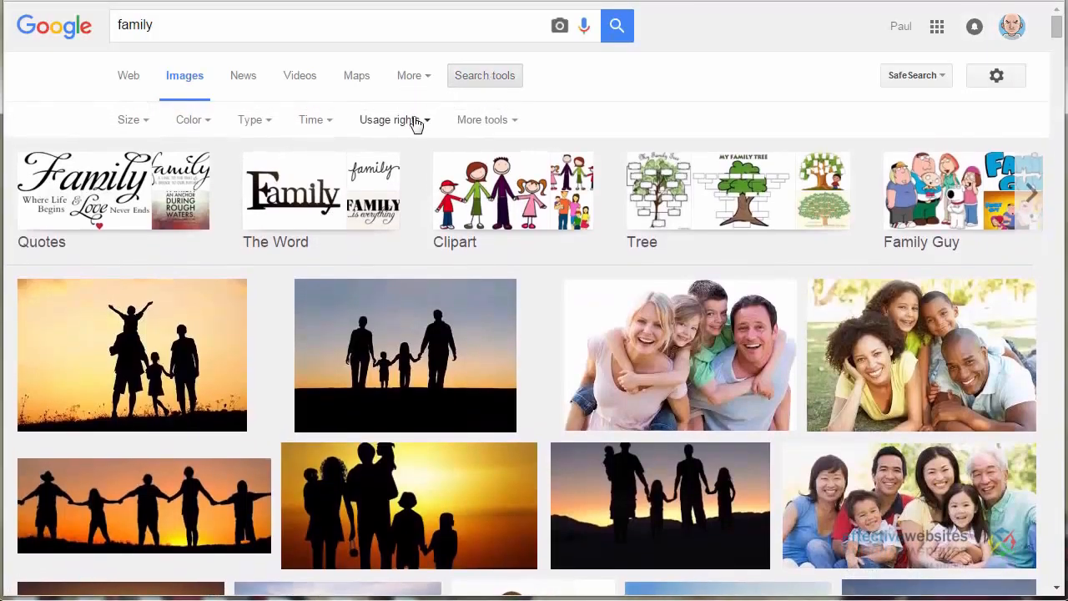
click(414, 121)
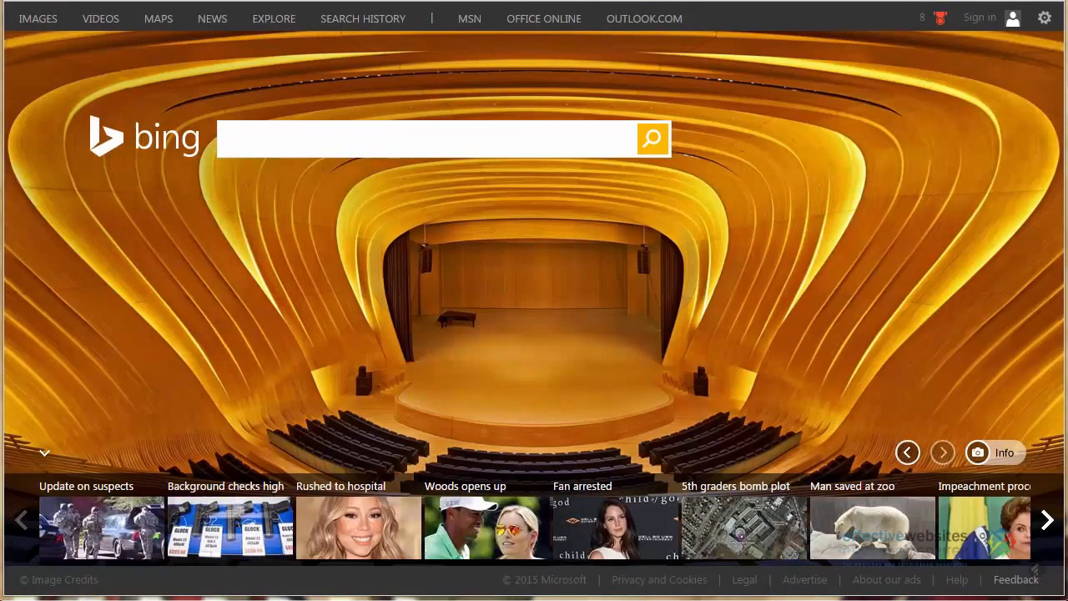
Search Bing for "family" and show the image results
click(240, 142)
text(family)
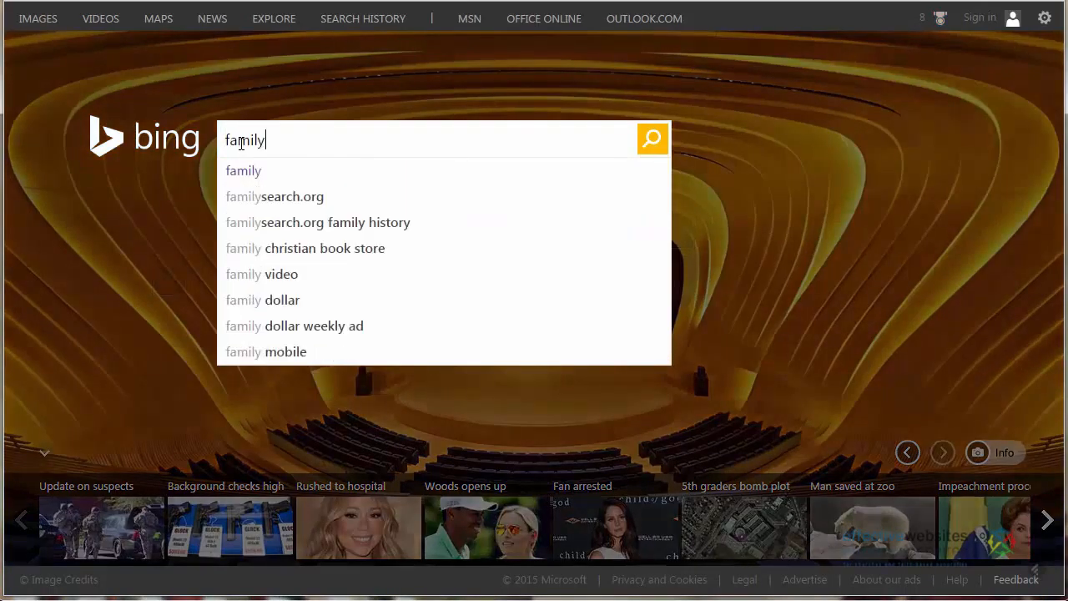
key(Return)
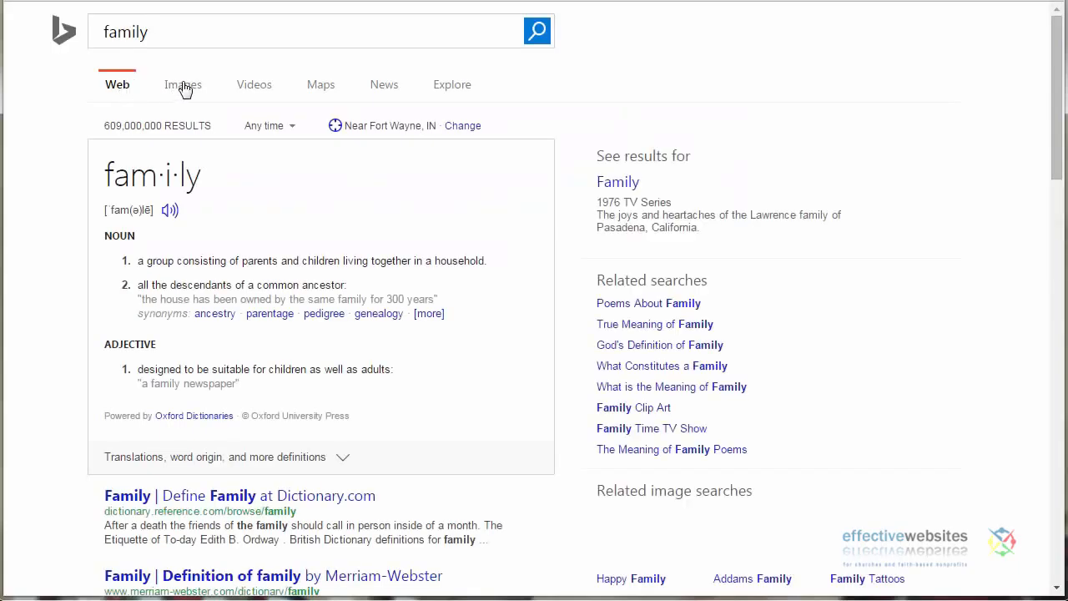
click(183, 87)
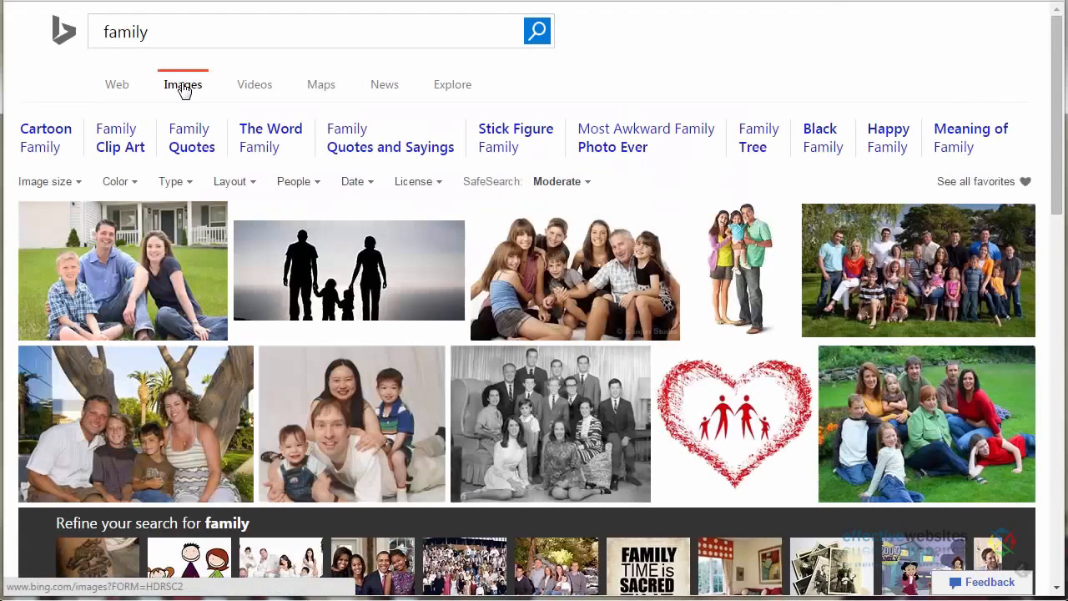
Filter the family images by the license "Free to modify, share, and use commercially" and browse the results
click(417, 183)
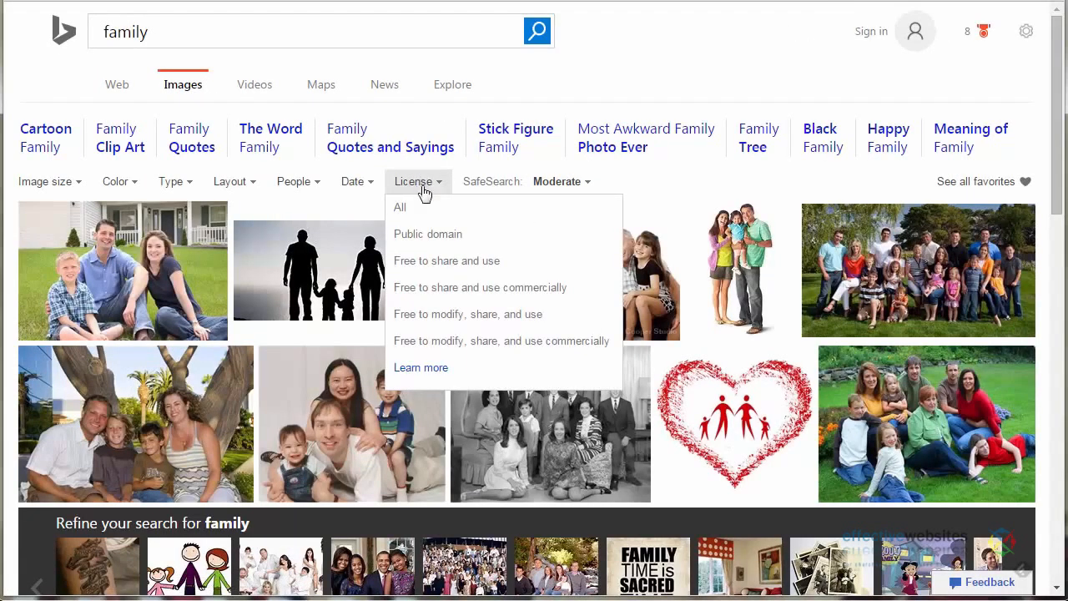
click(453, 349)
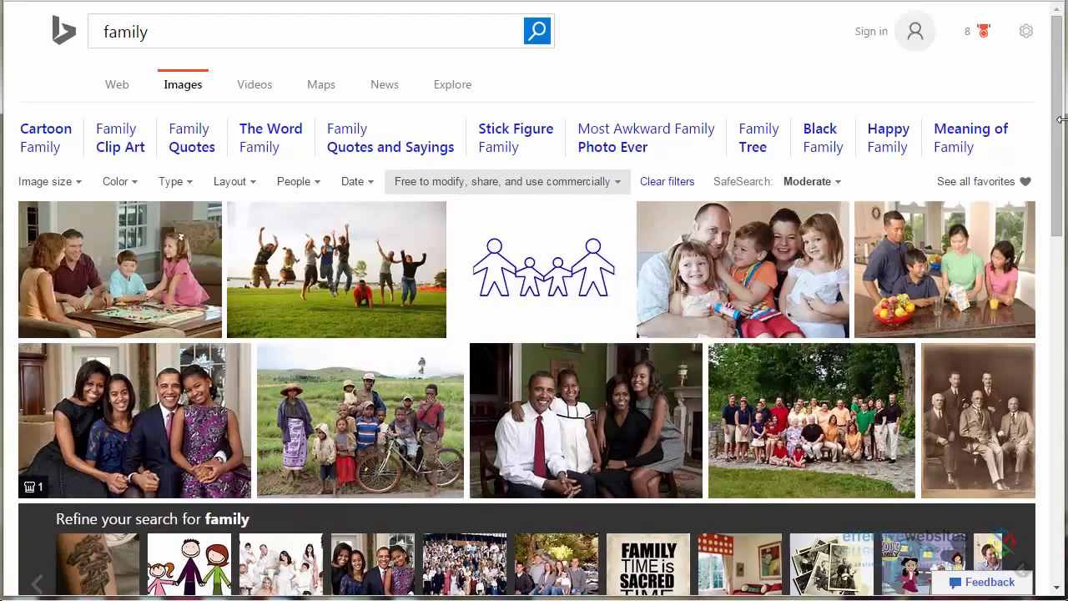
scroll(1048, 235, down, 4)
scroll(1048, 236, down, 3)
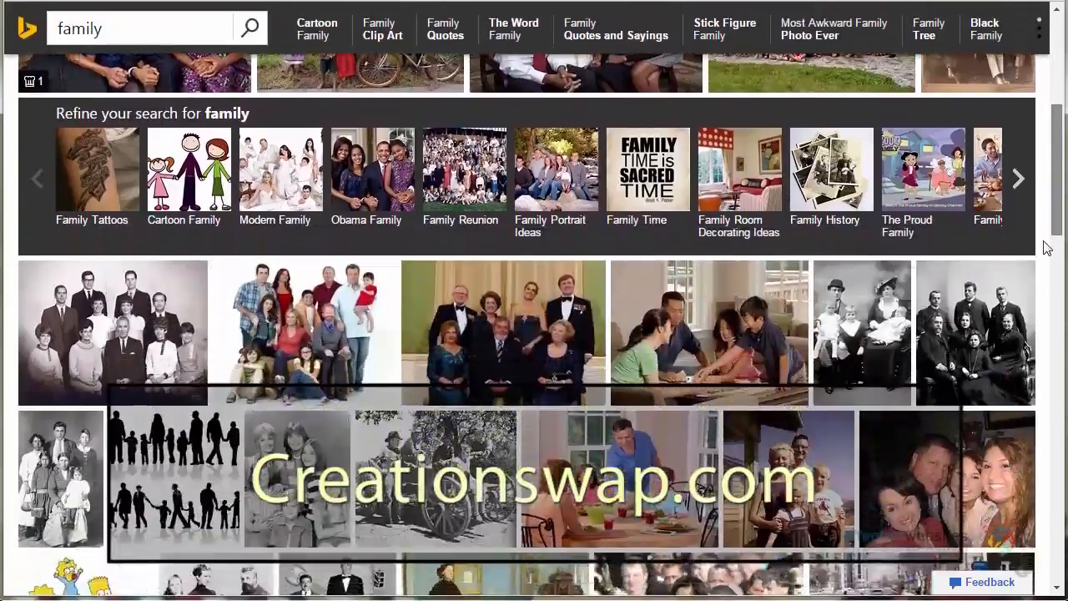
scroll(1048, 274, up, 7)
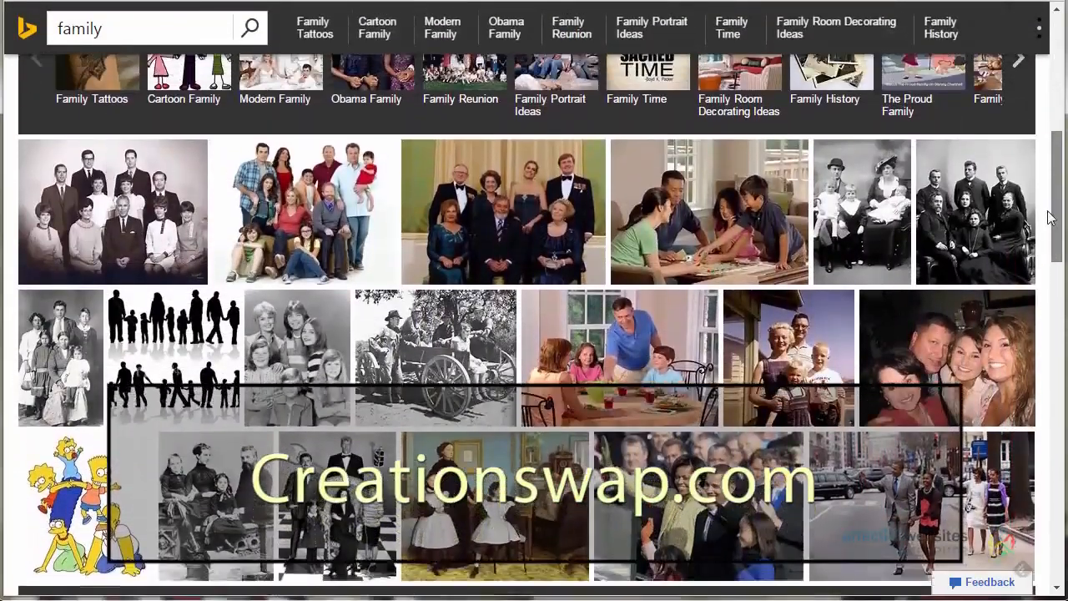